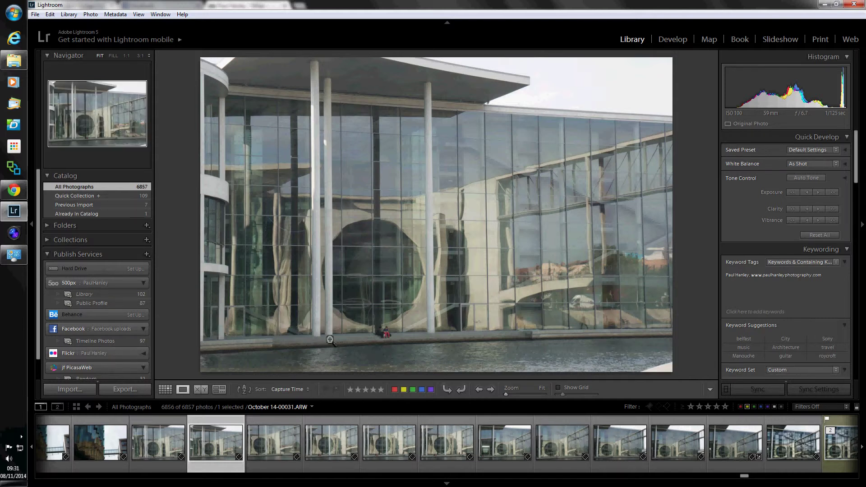
# Compare the similar shots of the glass-fronted riverside building, including October 14-00030, 00031, 00039 and 00040.
pyautogui.click(158, 444)
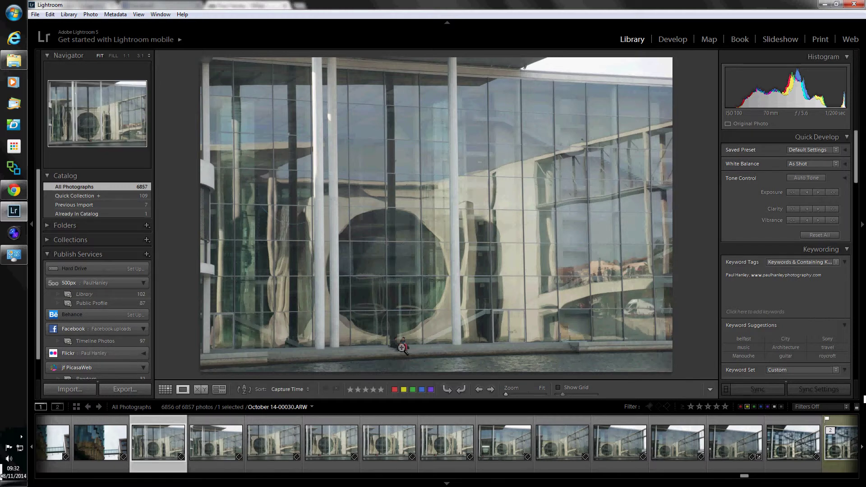
pyautogui.click(209, 447)
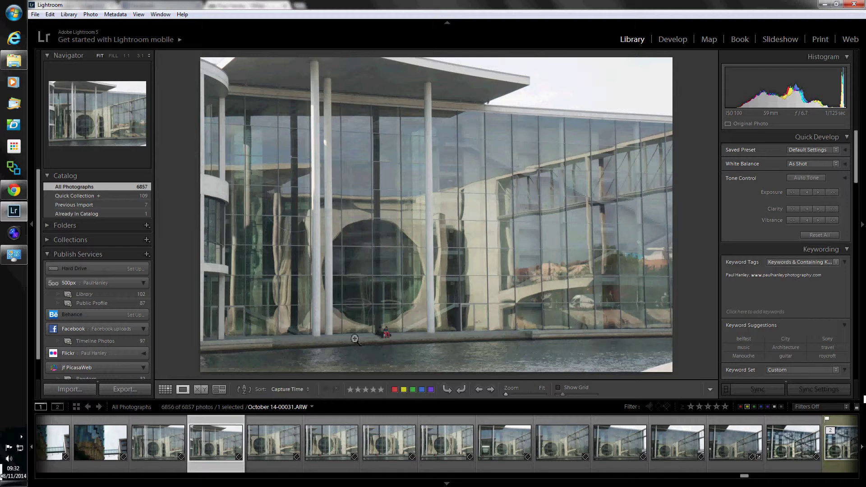
pyautogui.press('Right')
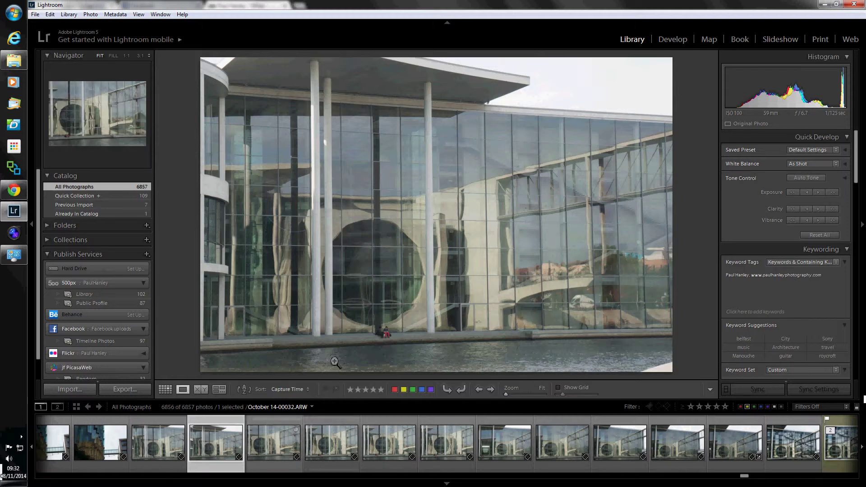
pyautogui.press('Left')
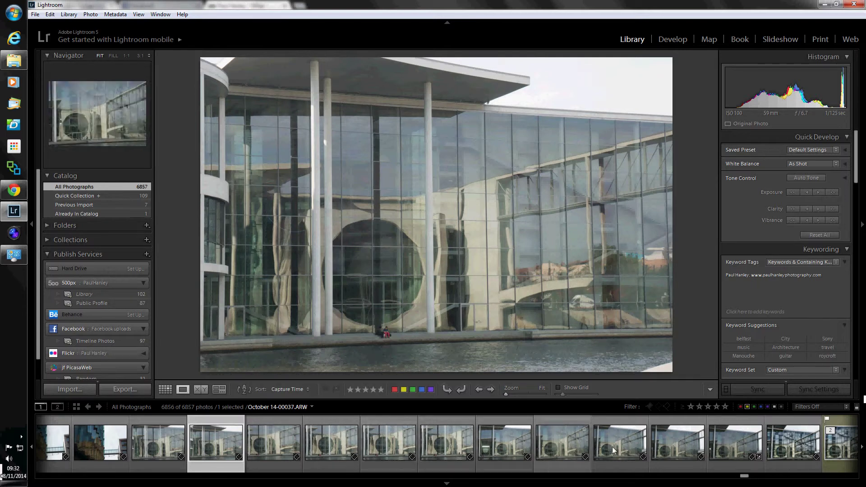
pyautogui.click(724, 445)
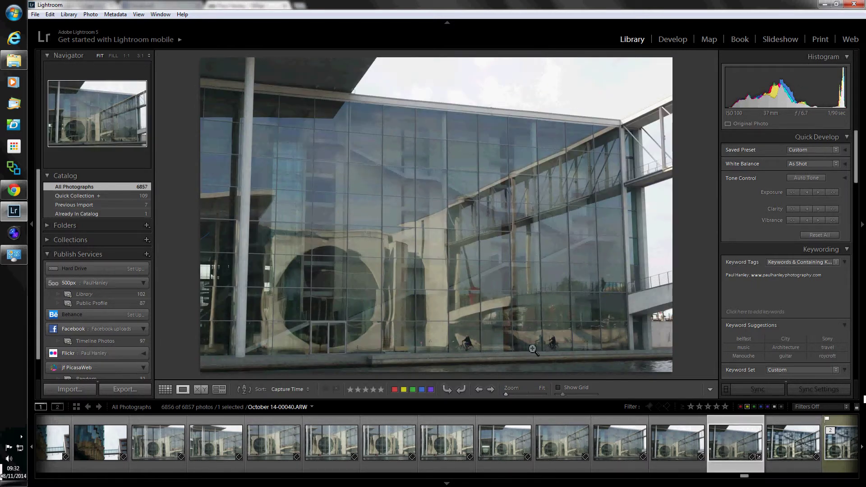
pyautogui.click(678, 441)
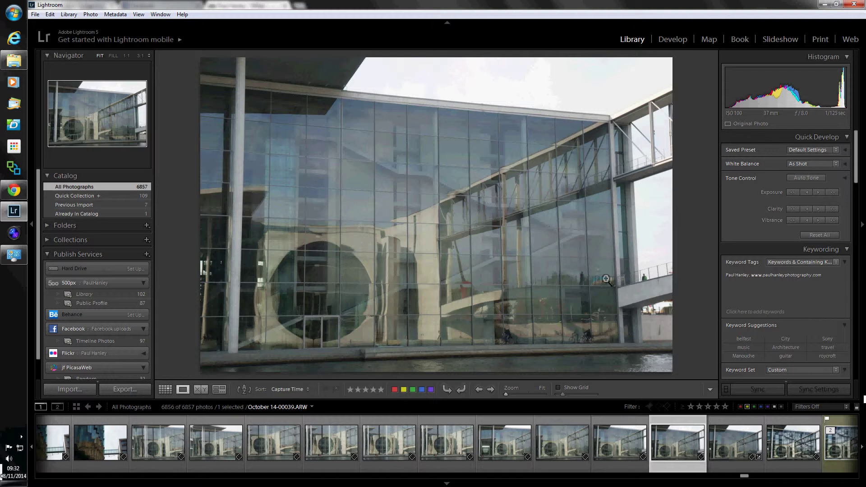
pyautogui.click(728, 438)
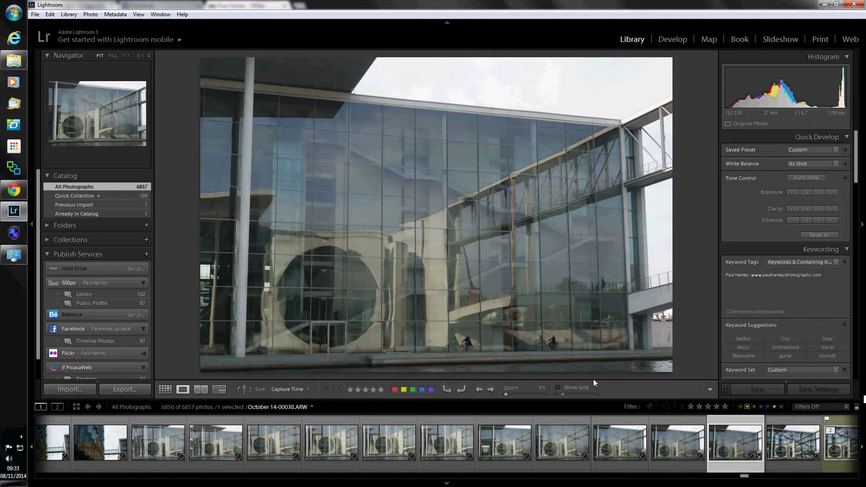
# Open October 14-00031.ARW for developing and enable lens profile corrections and chromatic aberration removal, checking the applied lens profile.
pyautogui.click(221, 442)
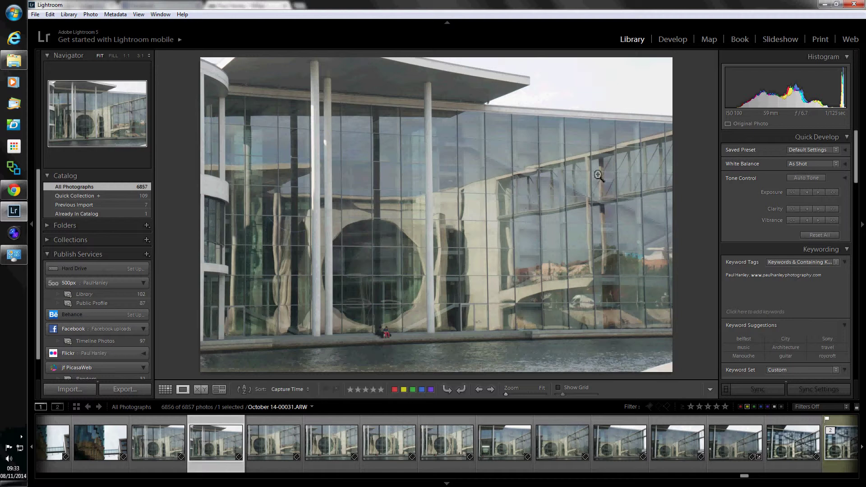
pyautogui.click(670, 40)
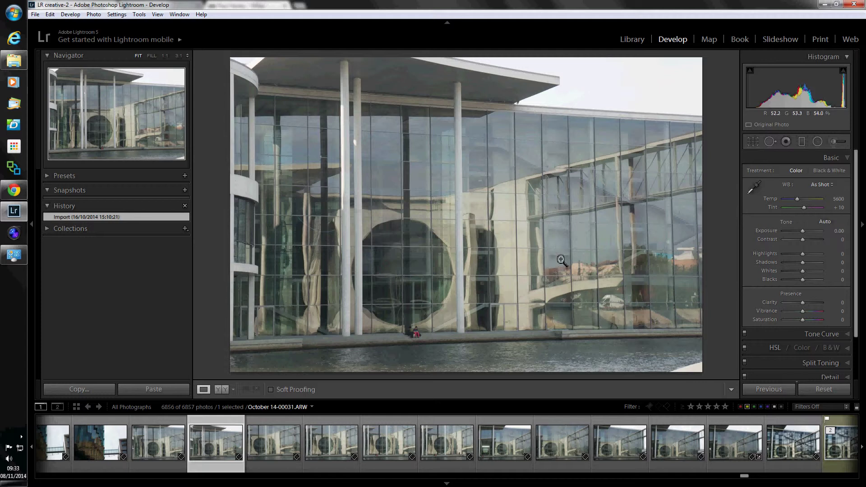
pyautogui.scroll(-2, 843, 334)
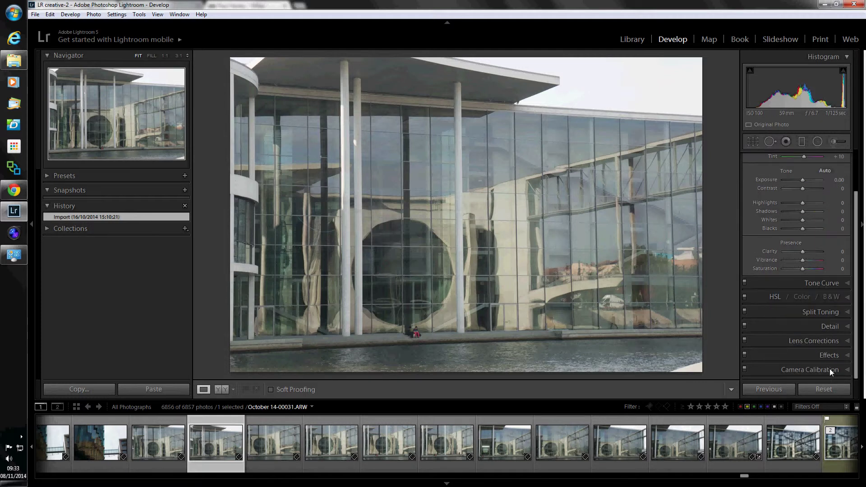
pyautogui.click(815, 342)
pyautogui.click(749, 243)
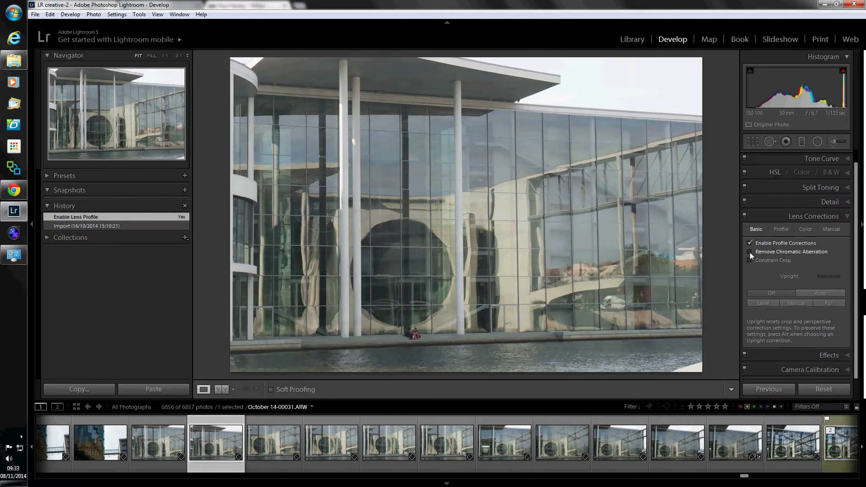
pyautogui.click(749, 251)
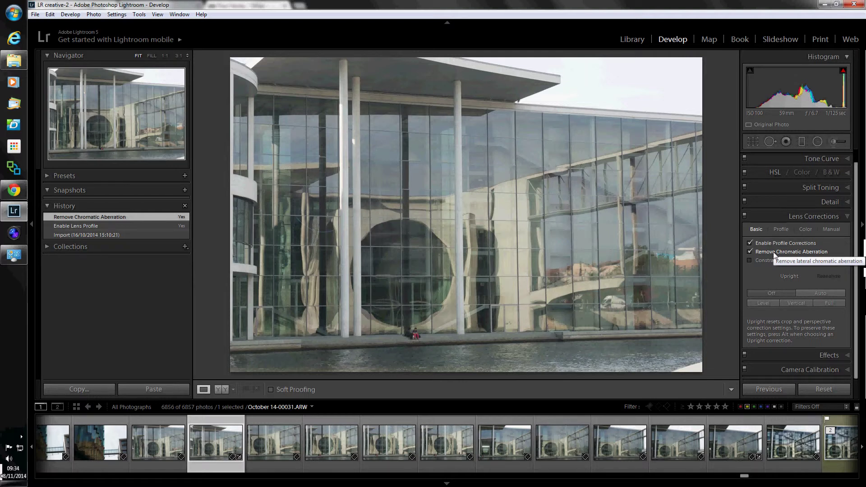
pyautogui.click(778, 230)
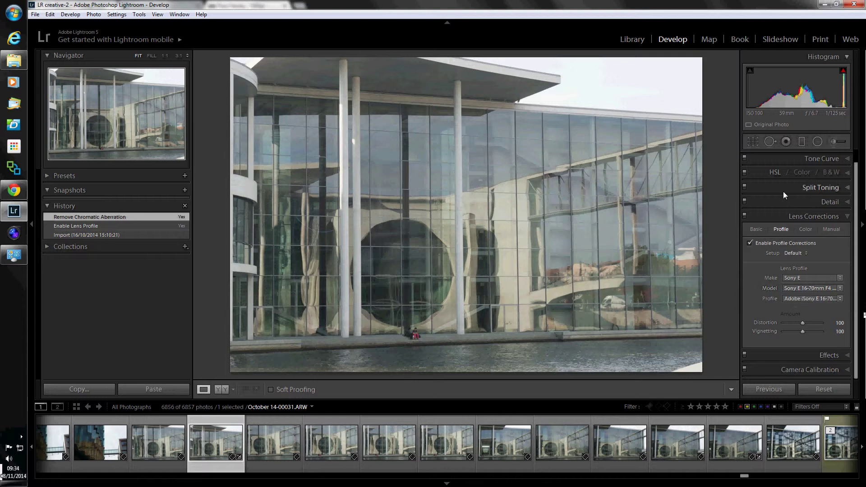
# Set luminance noise reduction to 24 and sharpen the photo with Amount 41 and Masking 54.
pyautogui.click(826, 202)
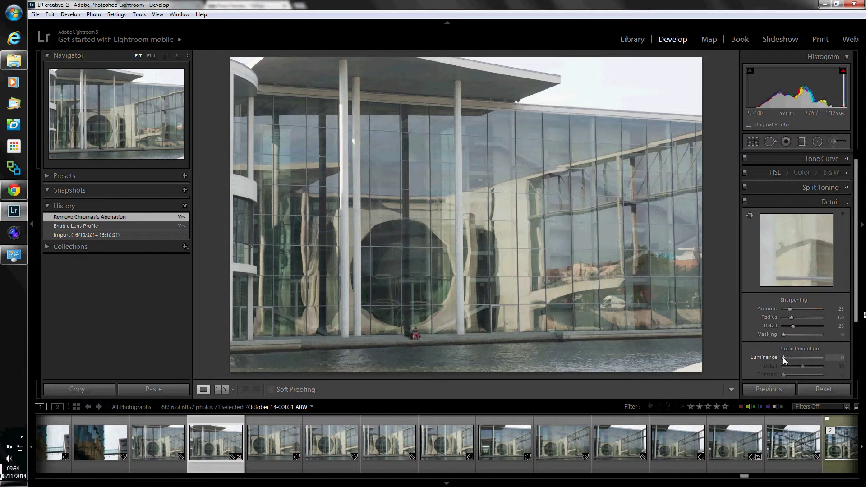
pyautogui.moveTo(784, 358); pyautogui.dragTo(793, 362)
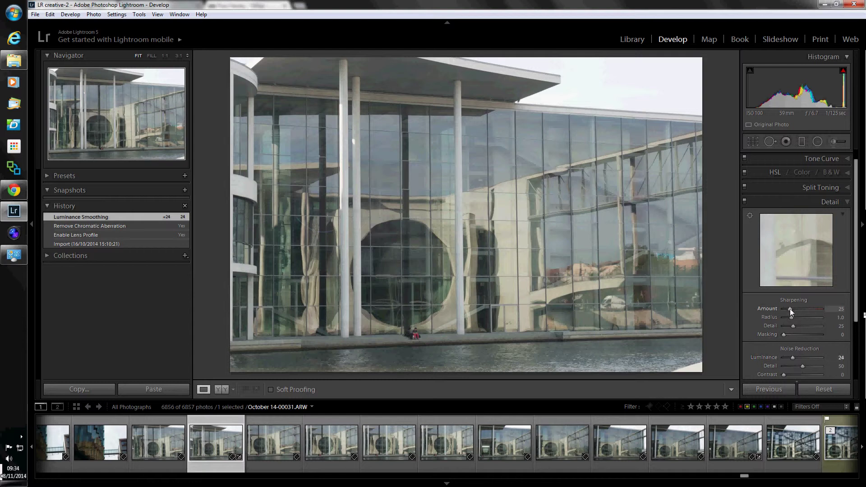
pyautogui.moveTo(789, 309); pyautogui.dragTo(793, 310)
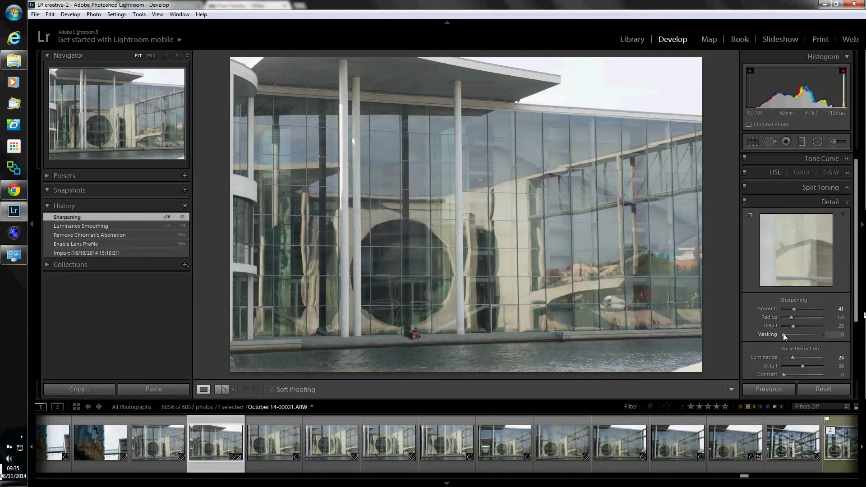
pyautogui.press('alt')
pyautogui.moveTo(783, 334); pyautogui.dragTo(800, 335)
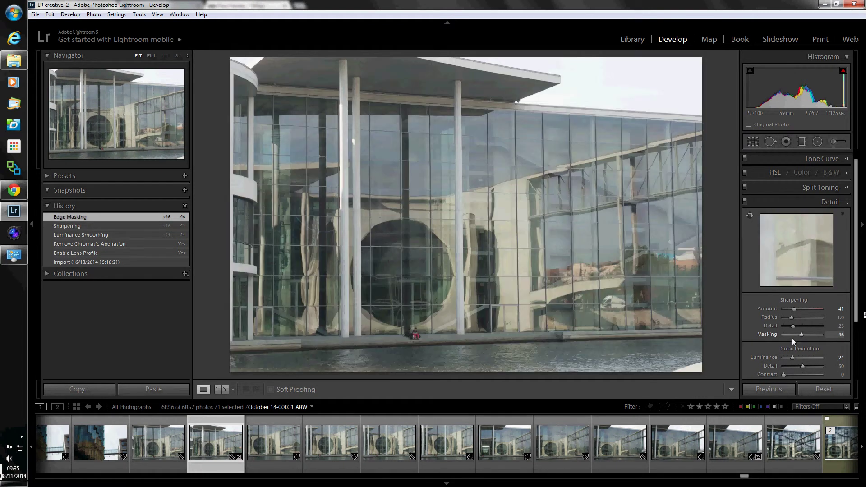
pyautogui.press('alt')
pyautogui.moveTo(801, 335); pyautogui.dragTo(803, 336)
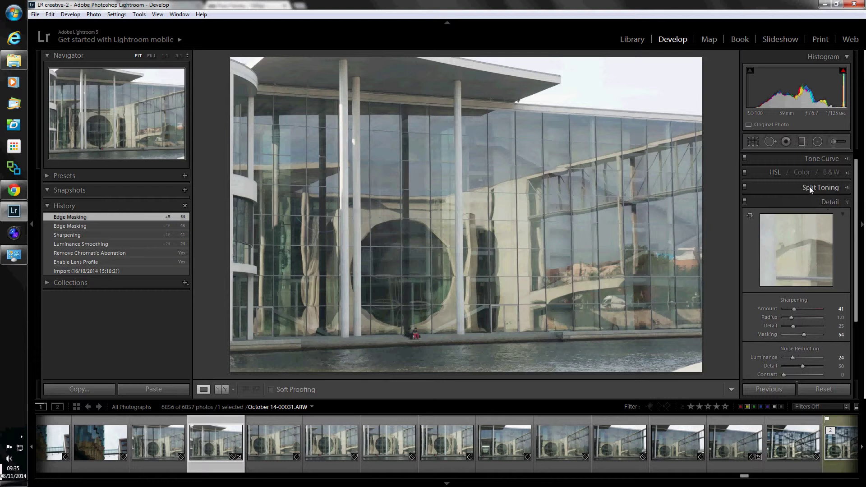
# Add a graduated filter with exposure −0.51 from the photo's right edge, fading horizontally to just before the white columns.
pyautogui.click(801, 142)
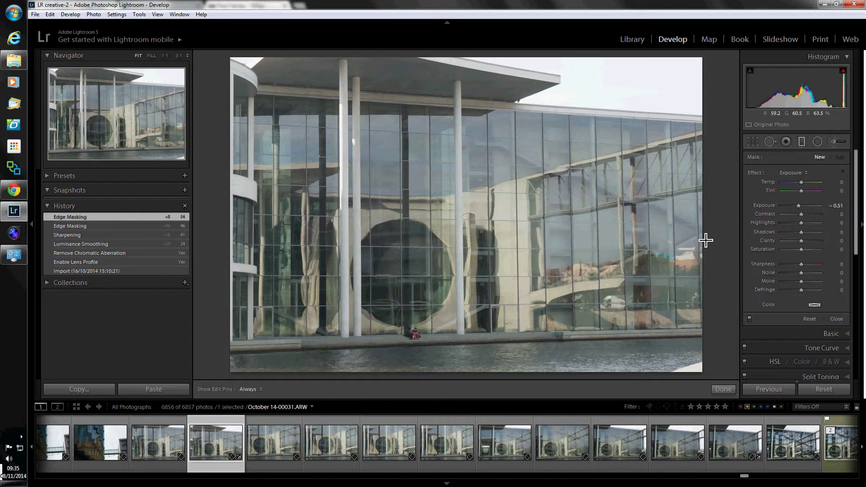
pyautogui.moveTo(701, 240); pyautogui.dragTo(522, 219)
pyautogui.moveTo(425, 220); pyautogui.dragTo(328, 236)
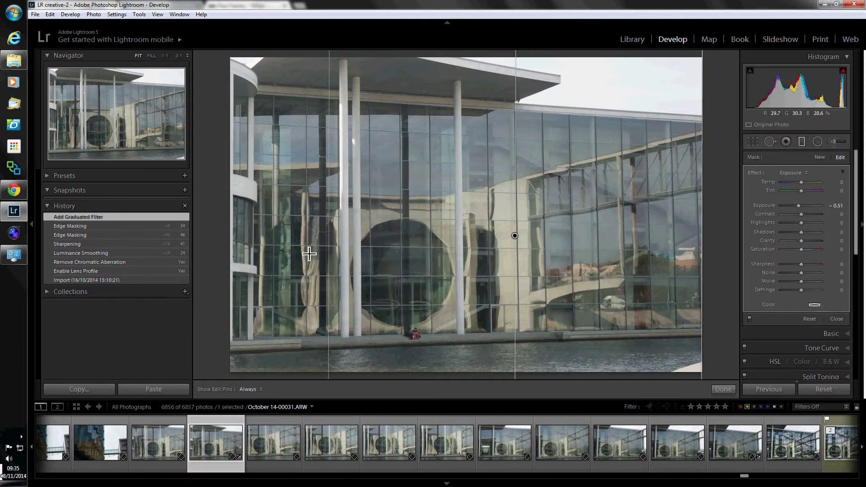
# Compare the photo with and without the graduated filter, and try an exposure of −3.26 before reverting to the Add Graduated Filter state.
pyautogui.click(748, 320)
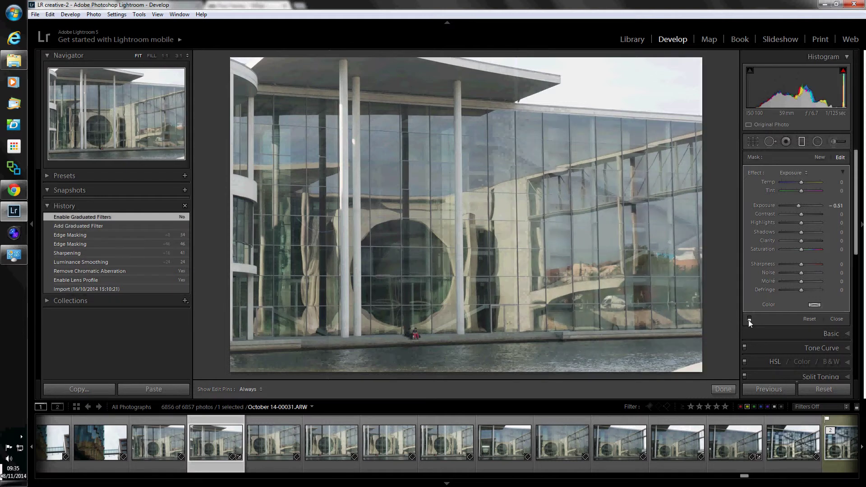
pyautogui.click(748, 320)
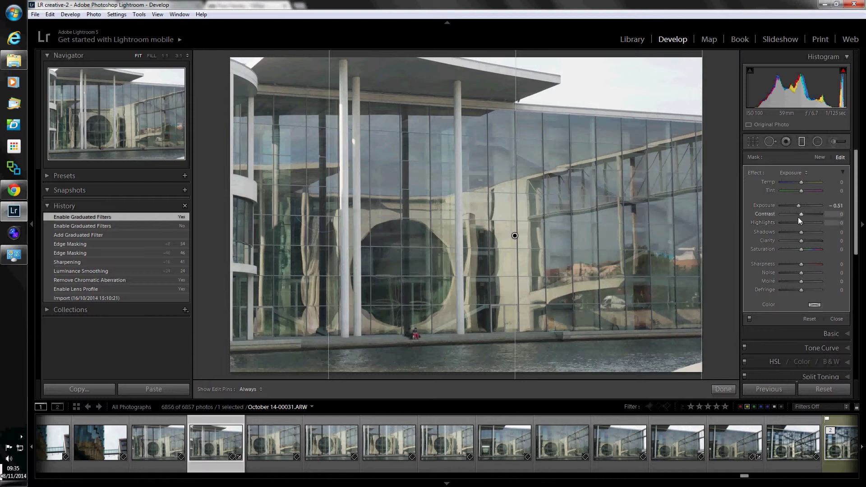
pyautogui.moveTo(804, 207); pyautogui.dragTo(785, 209)
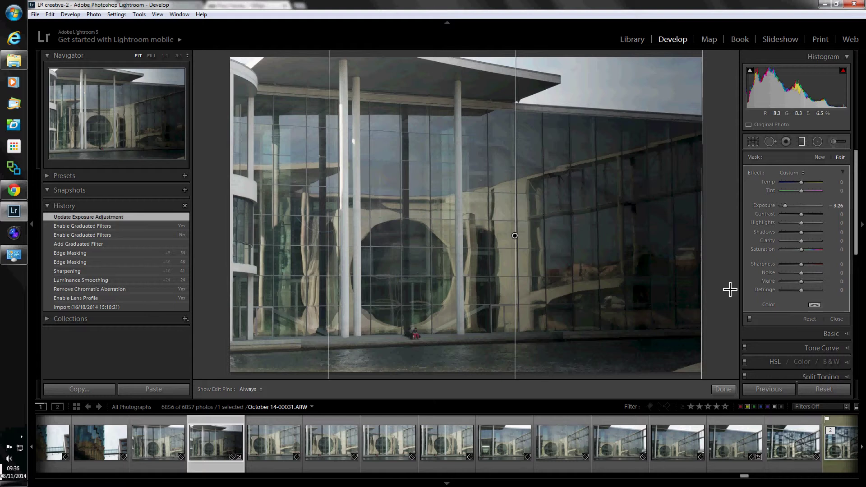
pyautogui.click(91, 235)
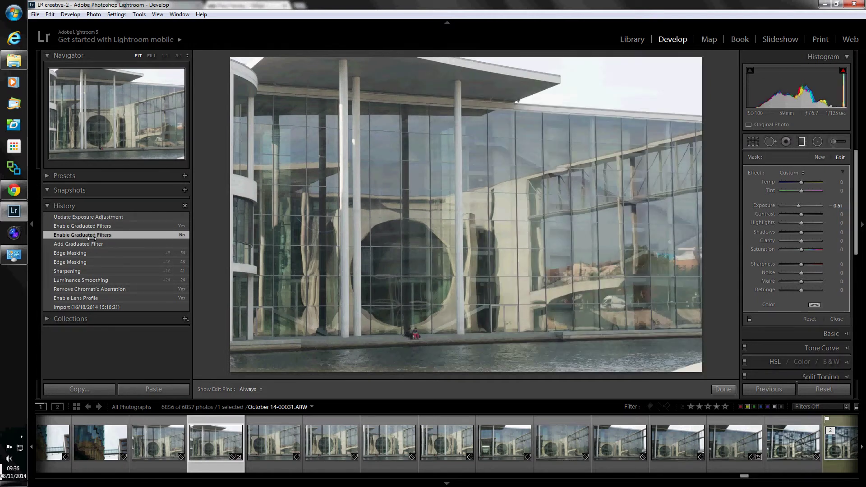
pyautogui.click(91, 244)
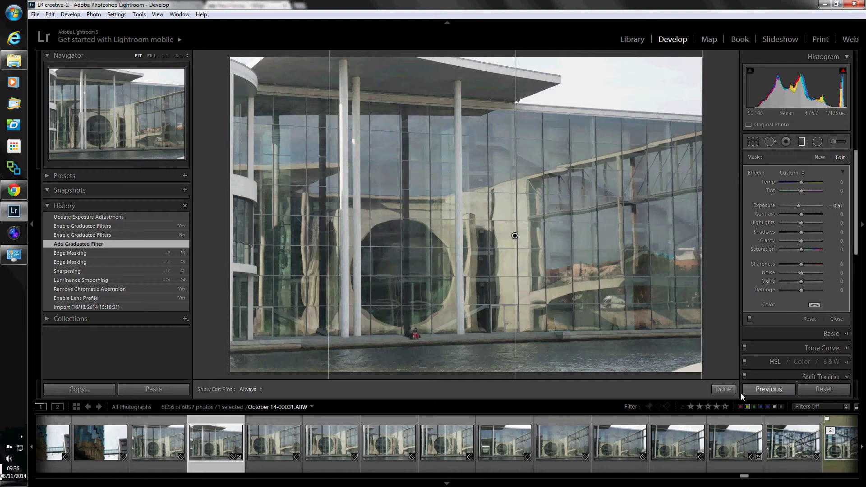
# Close the graduated filter and set the basic adjustments to Highlights −79, Exposure −0.83, Shadows +29 and Clarity +19.
pyautogui.click(727, 390)
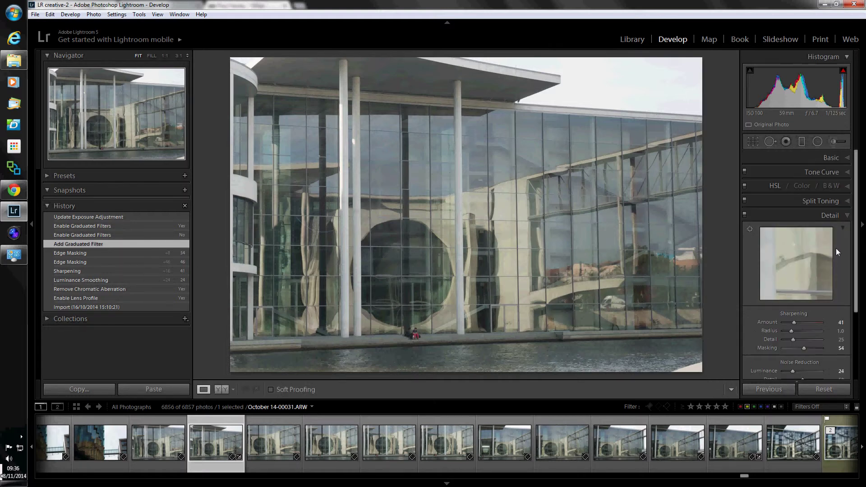
pyautogui.click(828, 157)
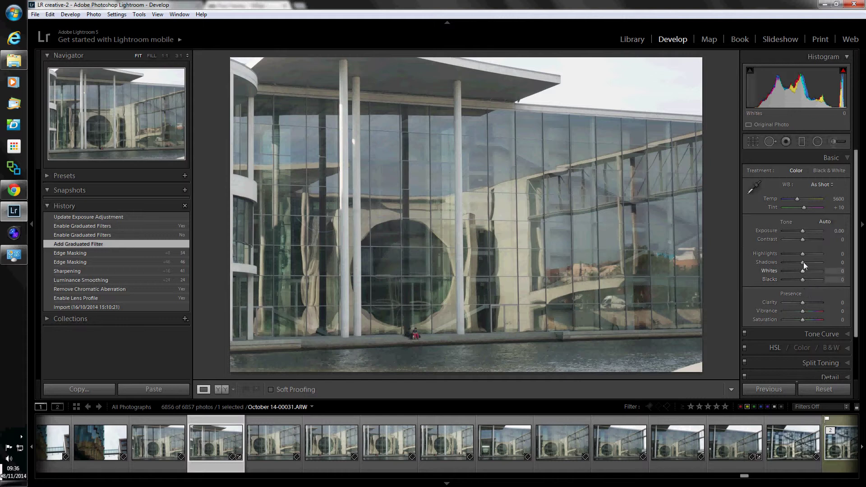
pyautogui.moveTo(802, 253); pyautogui.dragTo(787, 253)
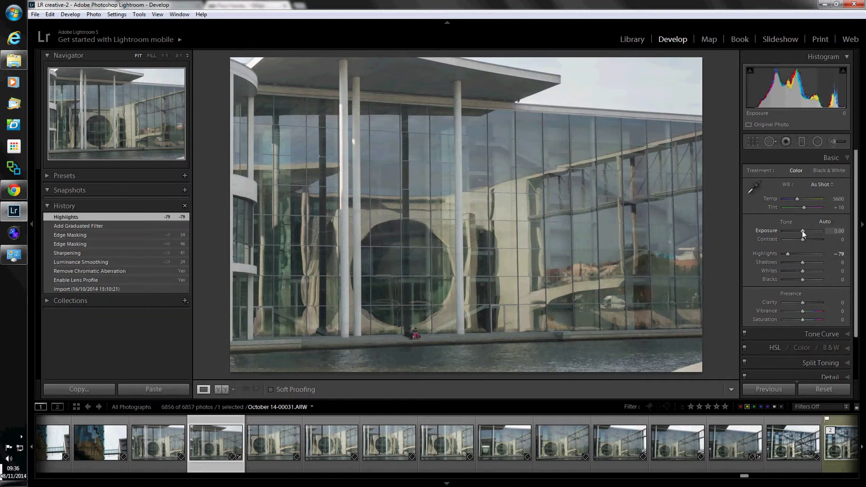
pyautogui.moveTo(801, 231); pyautogui.dragTo(798, 231)
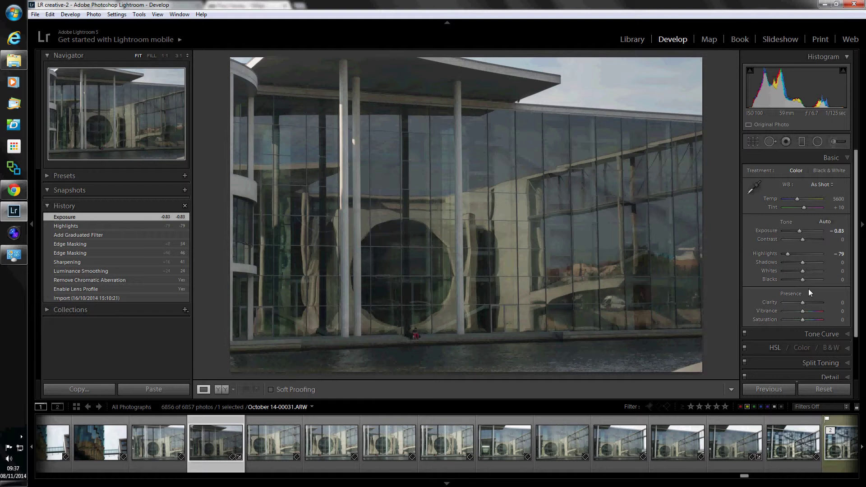
pyautogui.moveTo(803, 263); pyautogui.dragTo(807, 263)
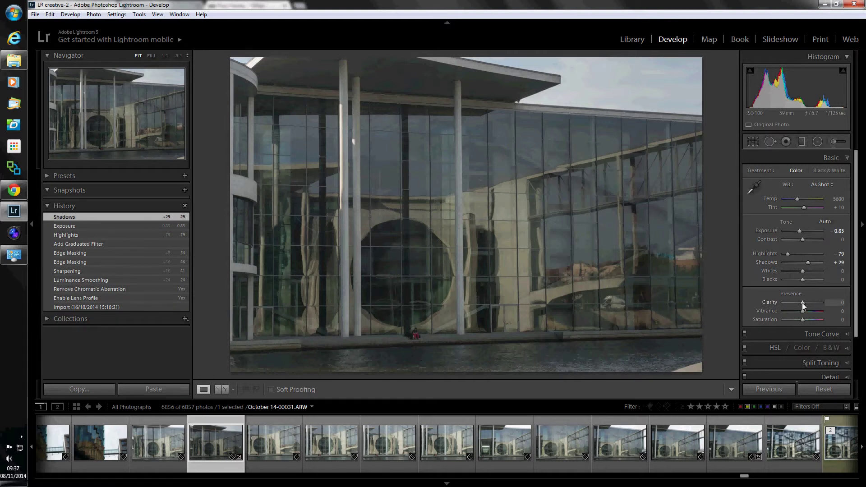
pyautogui.moveTo(801, 302)
pyautogui.mouseDown()
pyautogui.moveTo(816, 303)
pyautogui.moveTo(806, 303)
pyautogui.mouseUp()
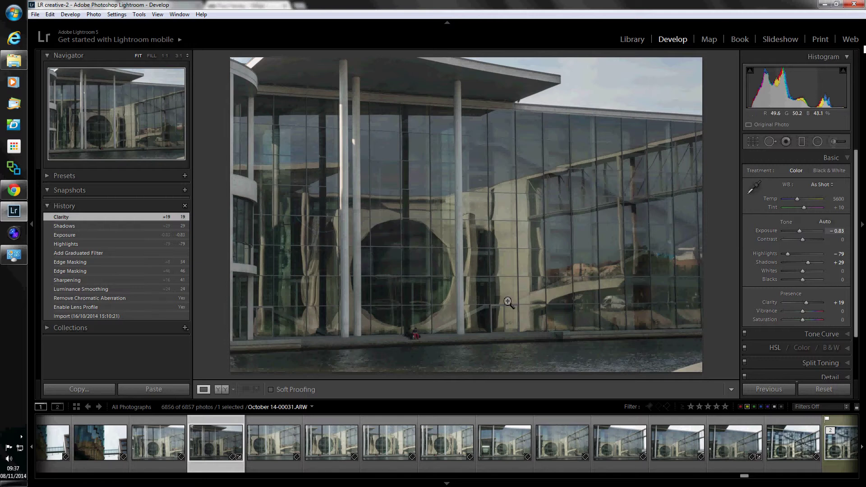
# Send a copy of the photo with Lightroom adjustments to Color Efex Pro 4 as a 16-bit sRGB TIFF.
pyautogui.rightClick(472, 296)
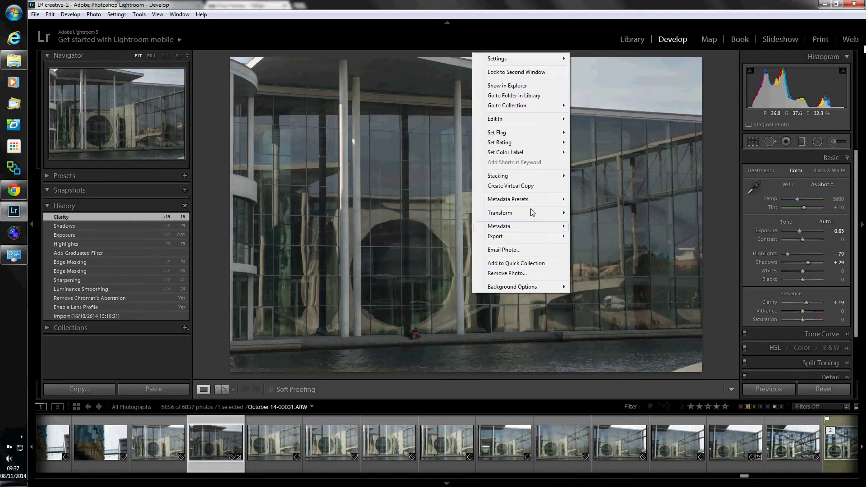
pyautogui.moveTo(521, 122)
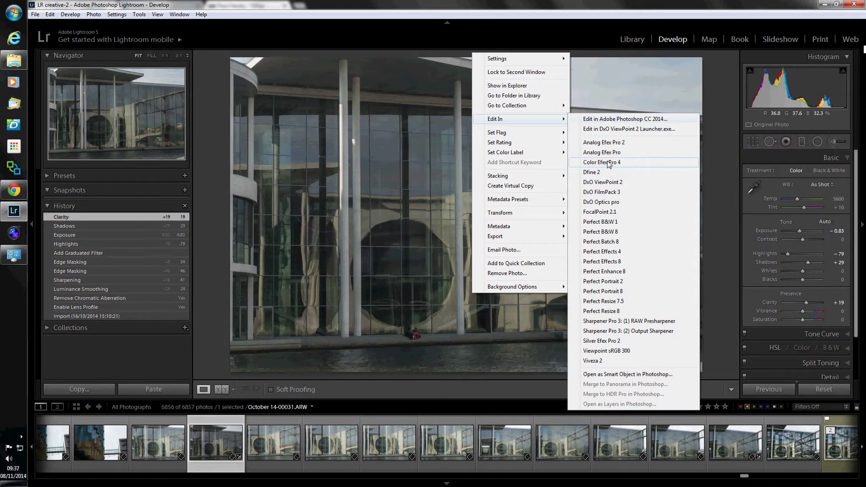
pyautogui.click(608, 163)
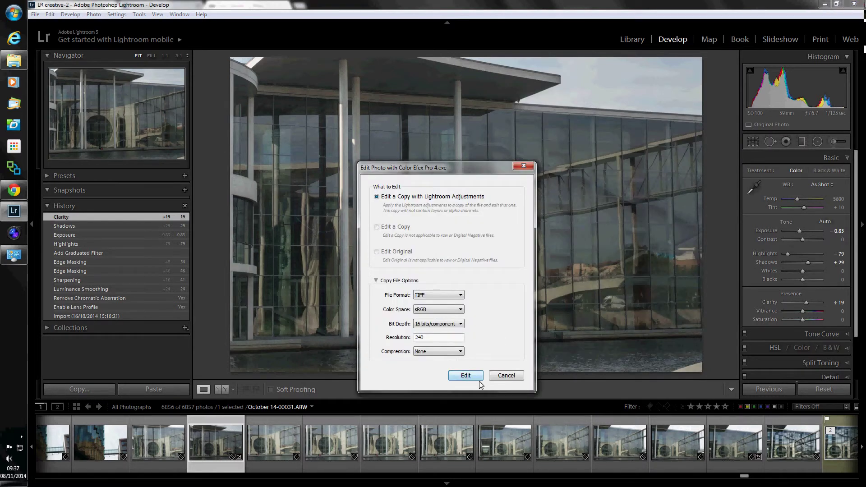
pyautogui.click(467, 377)
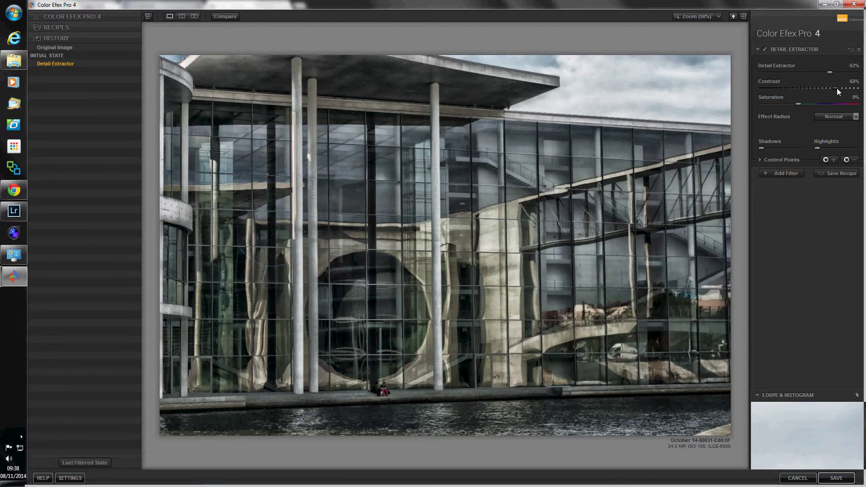
# Set the Detail Extractor filter to Detail Extractor 64%, Contrast 66%, Saturation 12% and Shadows 69%, comparing the effect with the original image.
pyautogui.moveTo(835, 88); pyautogui.dragTo(821, 88)
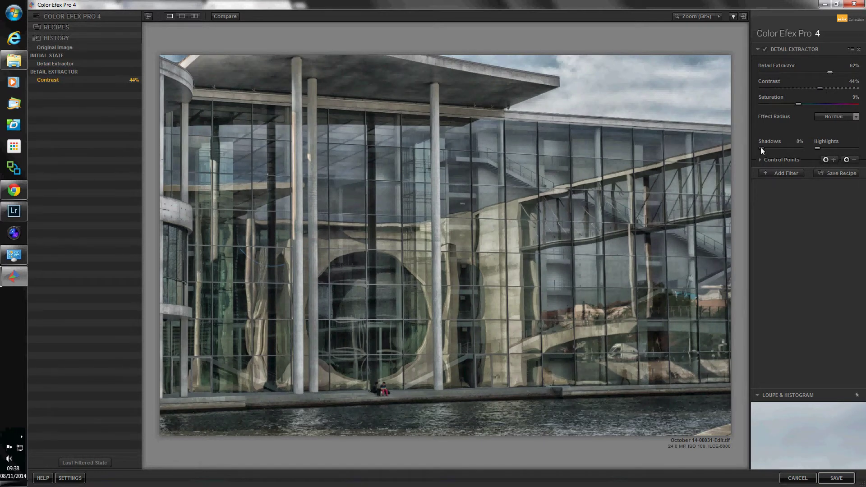
pyautogui.moveTo(760, 148); pyautogui.dragTo(786, 148)
pyautogui.moveTo(819, 88); pyautogui.dragTo(834, 89)
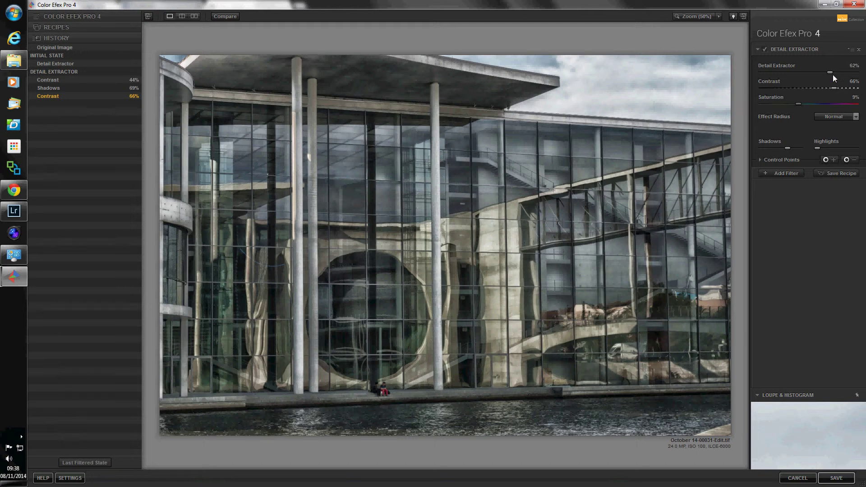
pyautogui.moveTo(830, 72)
pyautogui.mouseDown()
pyautogui.moveTo(839, 73)
pyautogui.moveTo(810, 73)
pyautogui.moveTo(833, 72)
pyautogui.mouseUp()
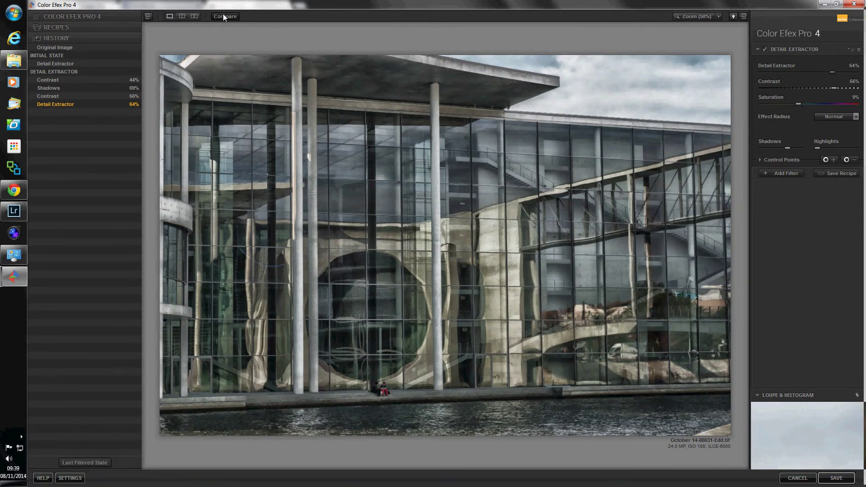
pyautogui.moveTo(223, 15); pyautogui.dragTo(223, 15)
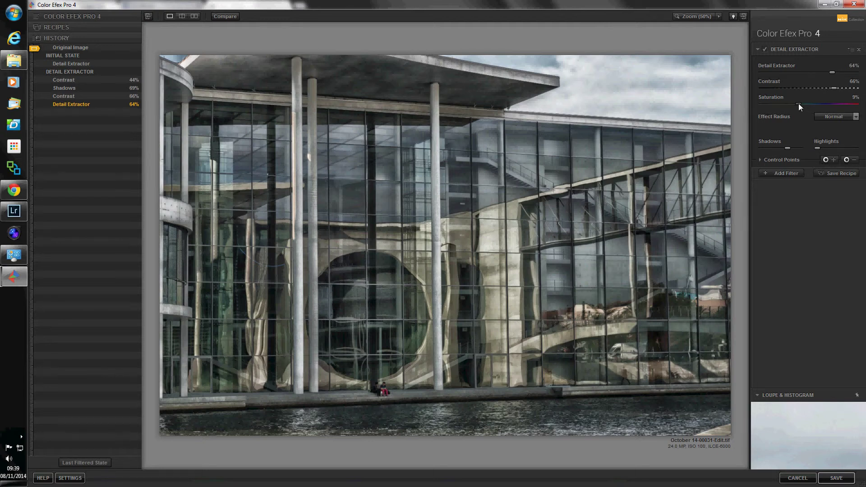
pyautogui.moveTo(798, 106)
pyautogui.mouseDown()
pyautogui.moveTo(814, 109)
pyautogui.moveTo(800, 106)
pyautogui.mouseUp()
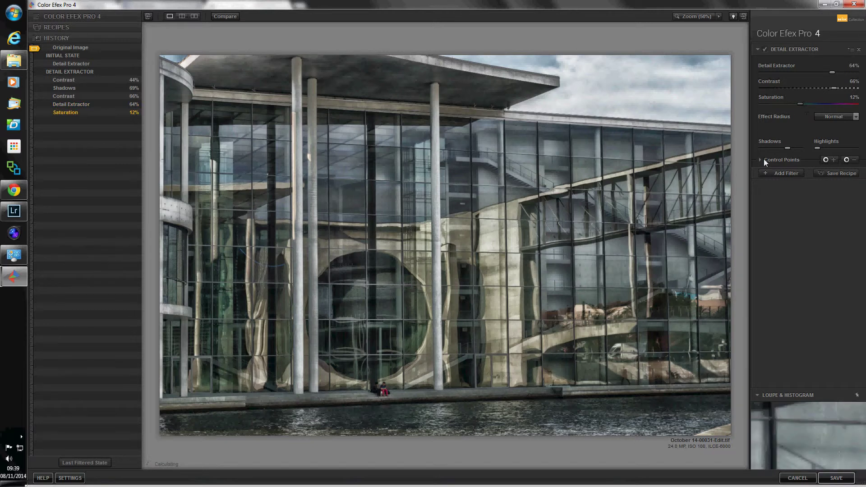
pyautogui.moveTo(832, 71); pyautogui.dragTo(831, 72)
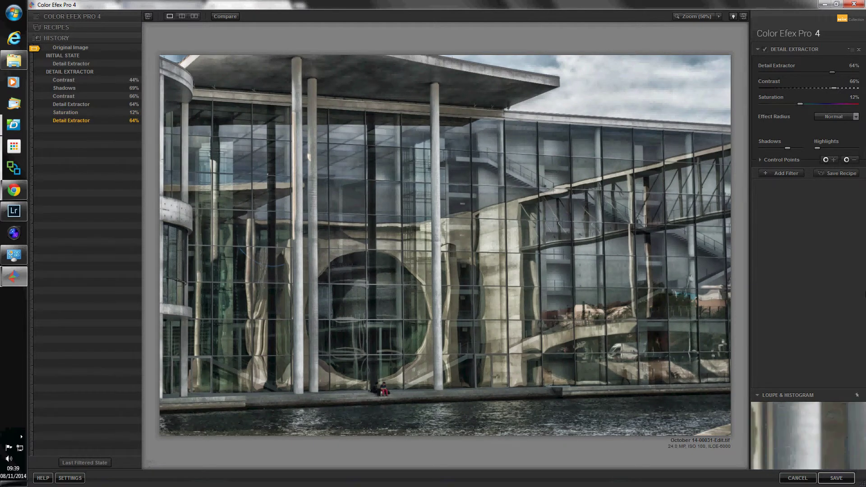
# Try the Default and High Pass presets of an added Tonal Contrast filter with Detail Extractor off, and return to Detail Extractor alone.
pyautogui.click(767, 173)
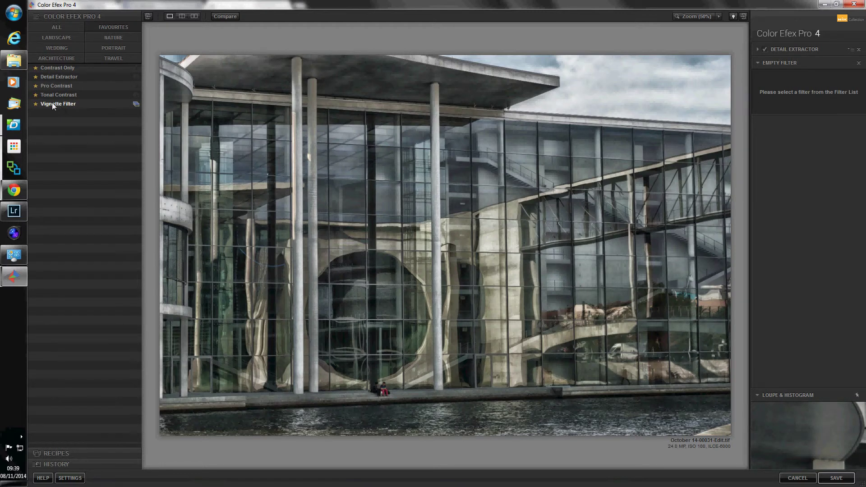
pyautogui.click(136, 95)
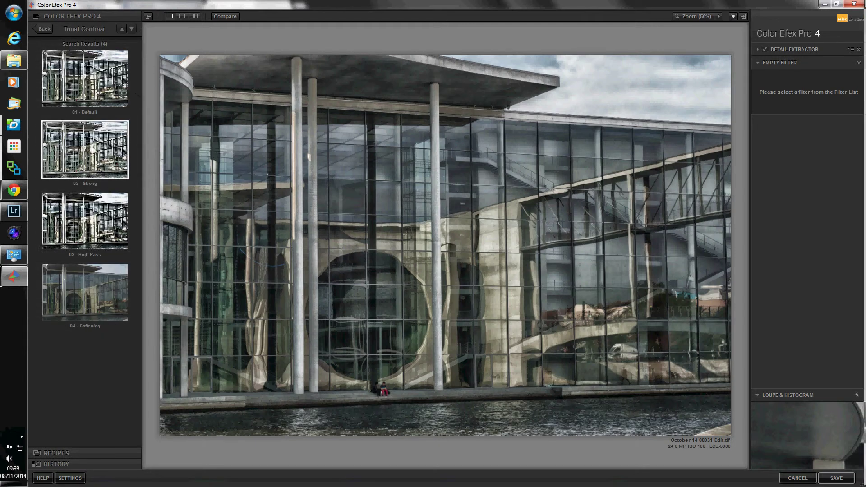
pyautogui.click(92, 81)
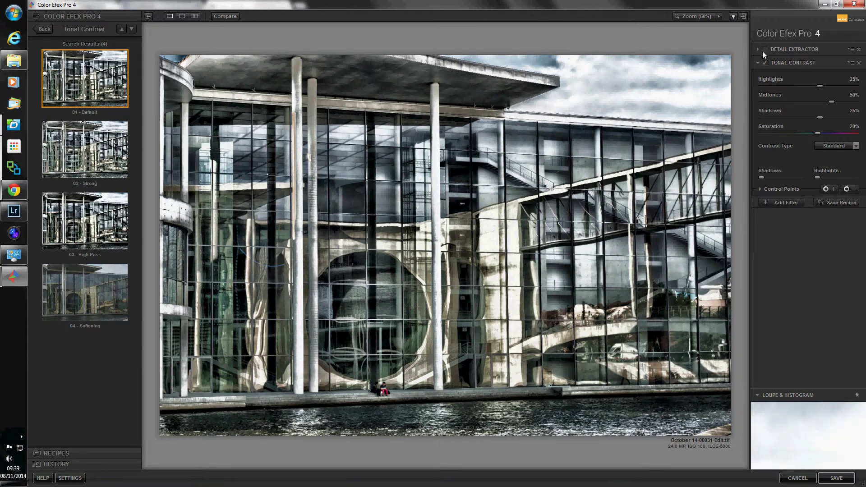
pyautogui.click(762, 49)
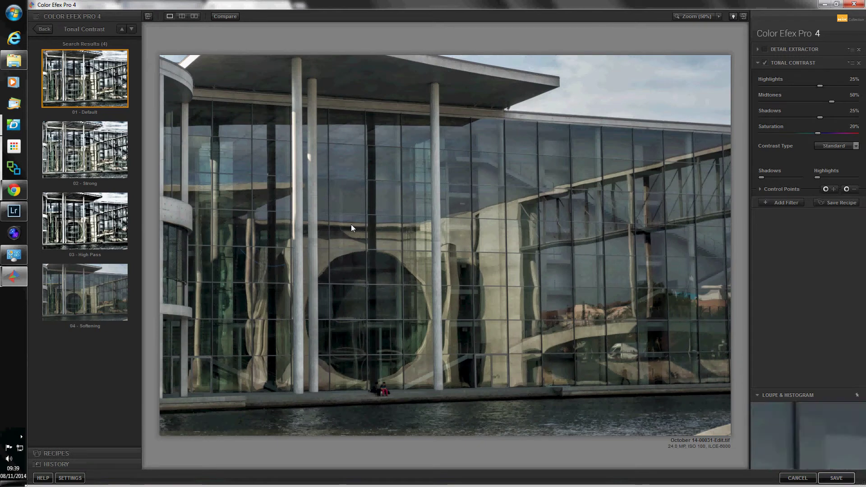
pyautogui.click(103, 228)
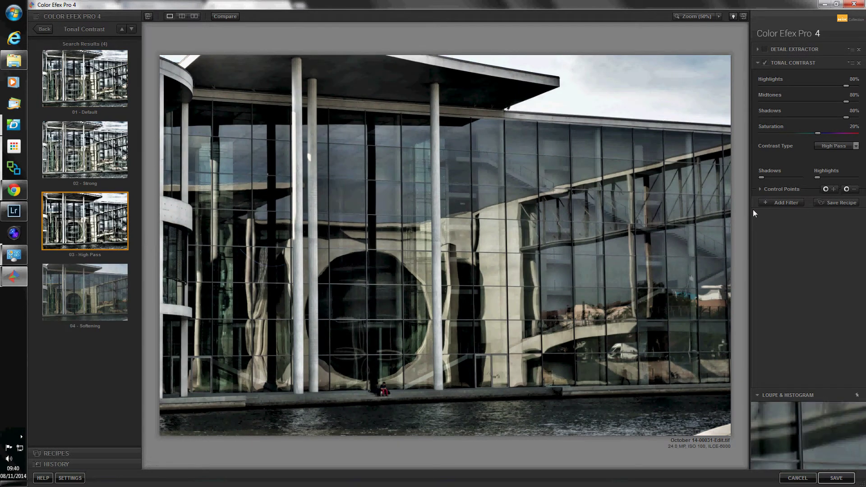
pyautogui.click(858, 62)
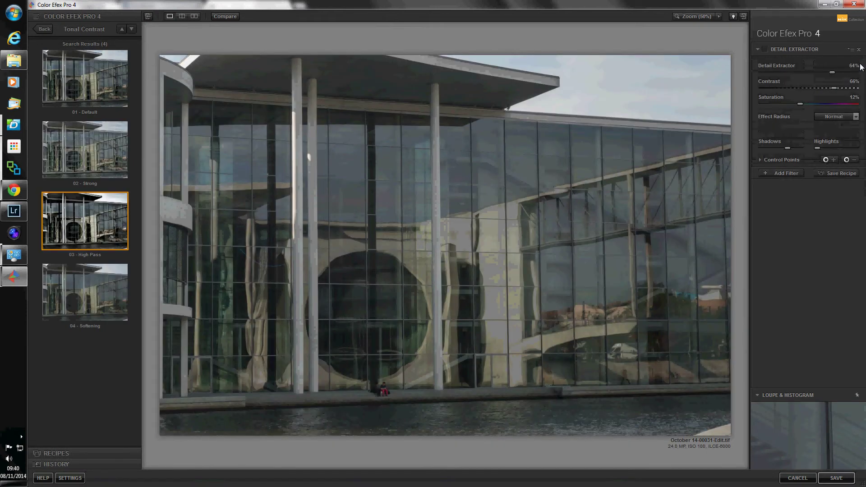
pyautogui.click(764, 49)
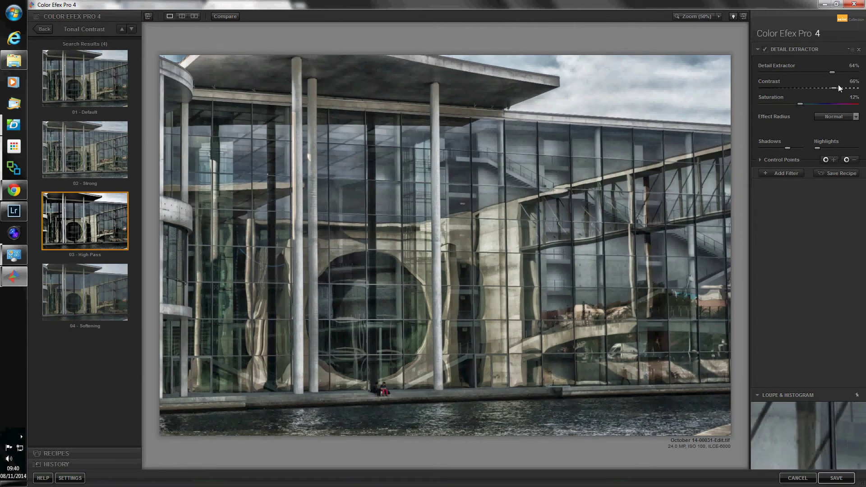
# Lower the Detail Extractor's shadow protection, raise its highlight protection to over half, and save the filtered photo back to Lightroom.
pyautogui.moveTo(784, 148)
pyautogui.moveTo(783, 148); pyautogui.dragTo(772, 147)
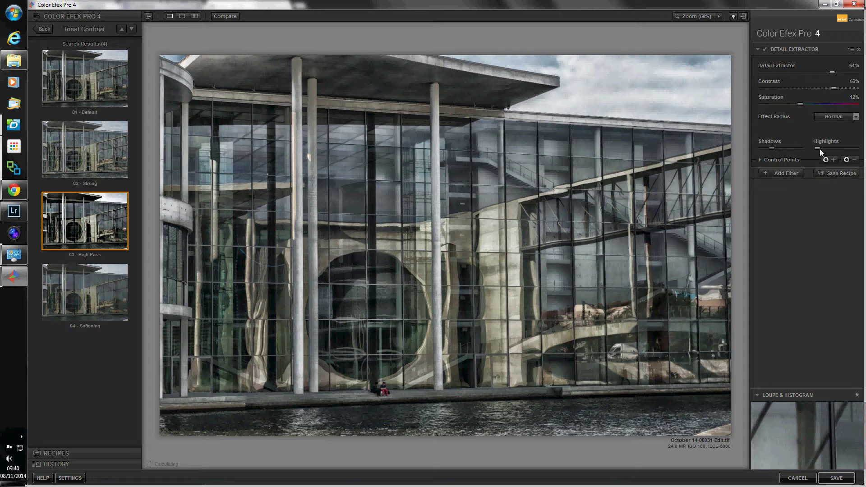
pyautogui.moveTo(828, 148); pyautogui.dragTo(845, 148)
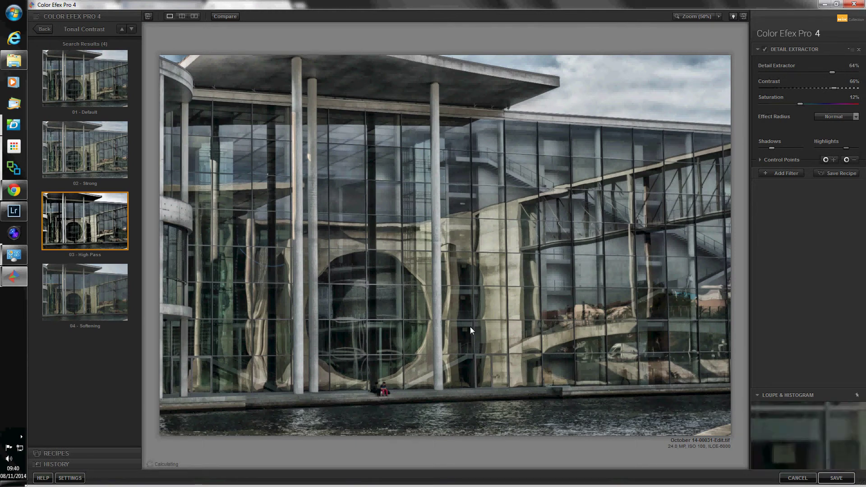
pyautogui.click(835, 479)
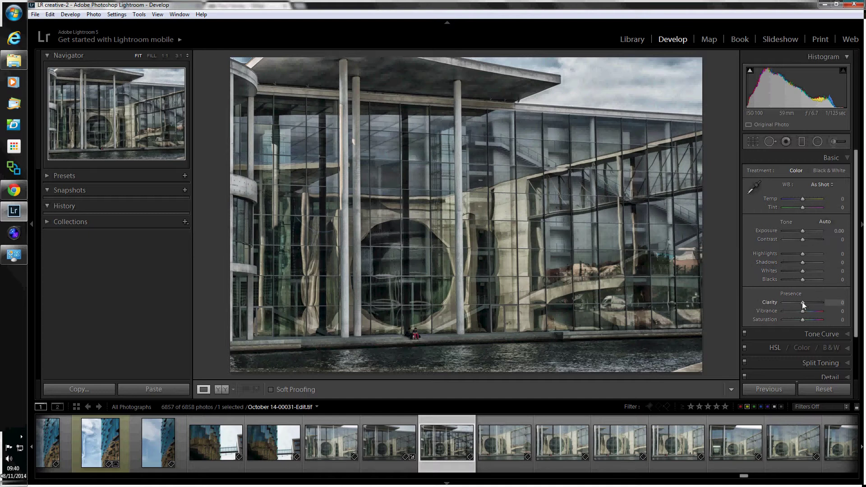
# Try Clarity +19, Exposure +0.48 and Highlights −43 on the filtered TIFF against the raw photo, and reset the TIFF's develop settings.
pyautogui.moveTo(802, 304); pyautogui.dragTo(805, 301)
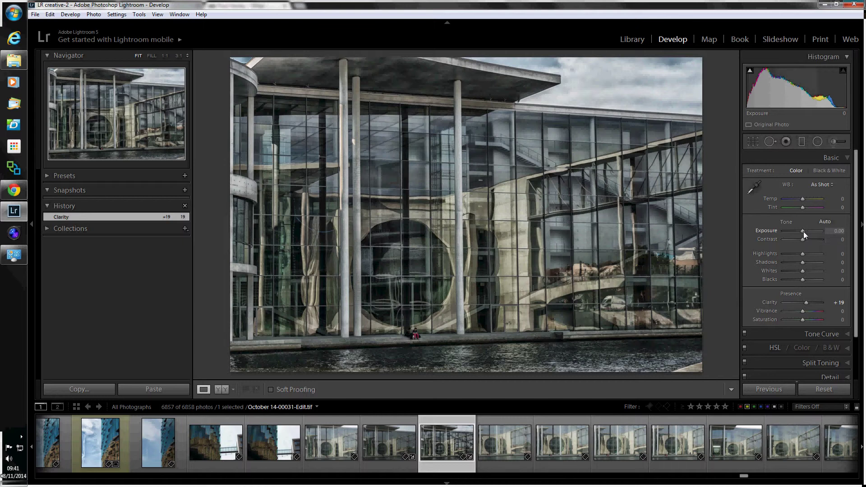
pyautogui.moveTo(802, 231); pyautogui.dragTo(794, 255)
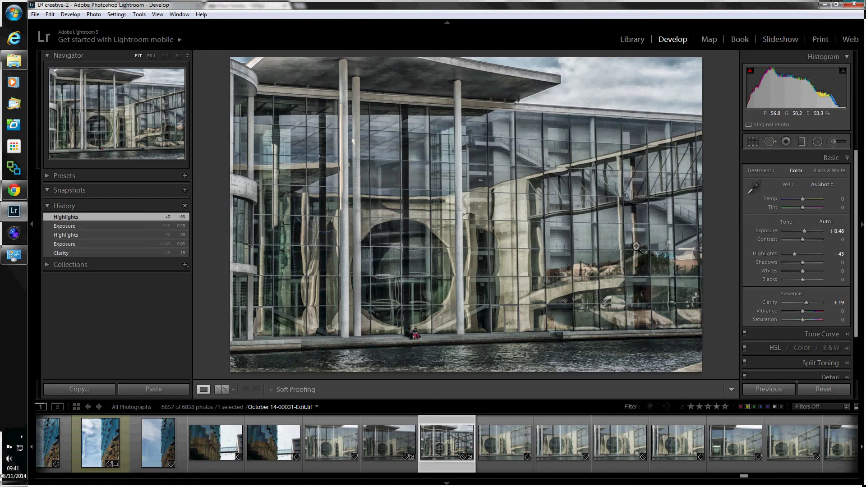
pyautogui.click(391, 447)
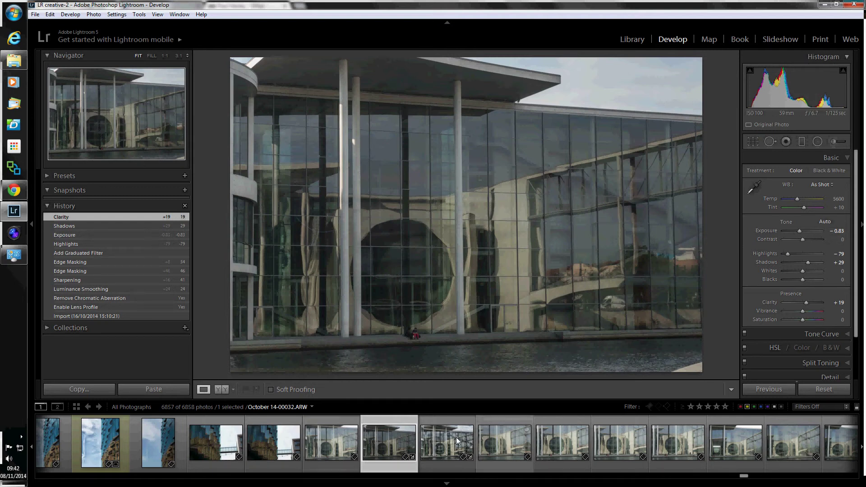
pyautogui.click(442, 438)
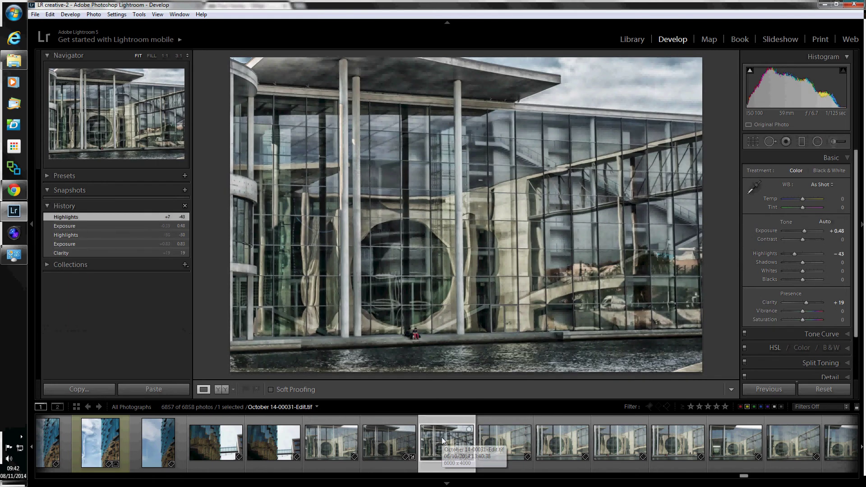
pyautogui.click(69, 251)
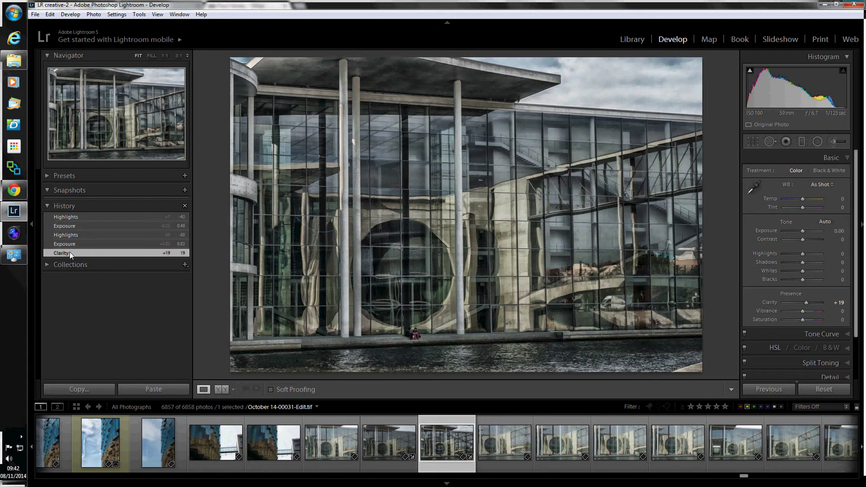
pyautogui.click(818, 390)
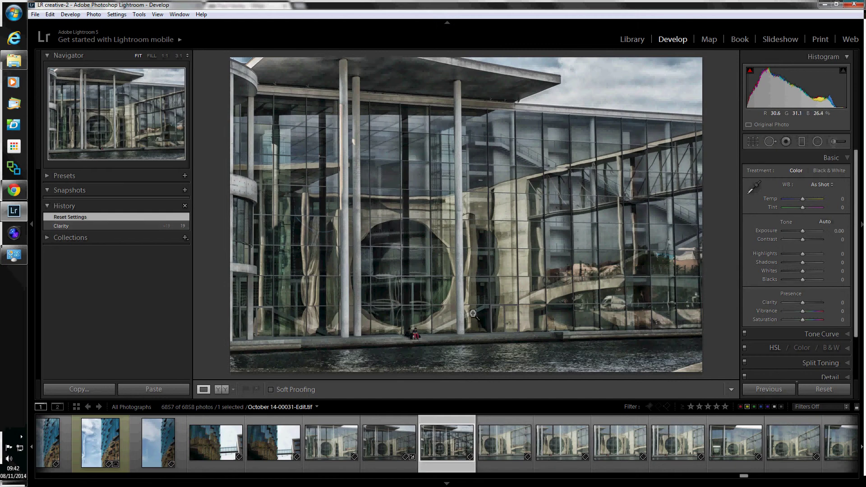
# Create a virtual copy of October 14-00031.ARW from its Import state, and return the original to its Clarity +19 state.
pyautogui.click(388, 439)
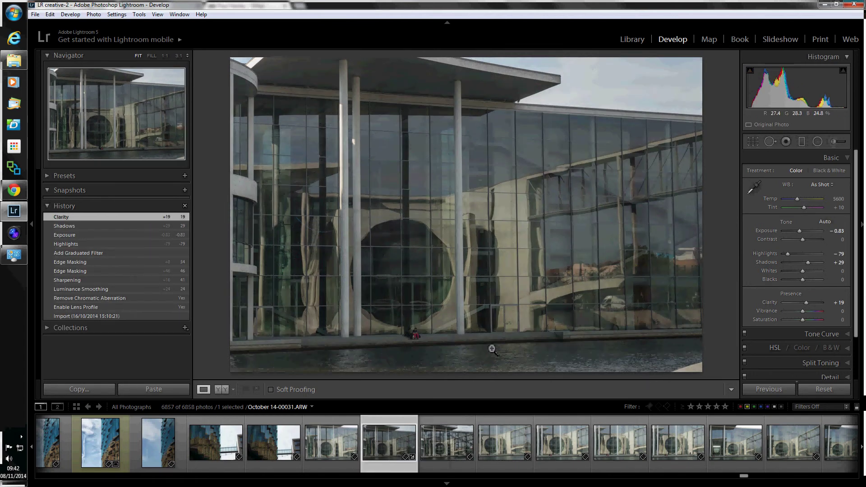
pyautogui.click(91, 315)
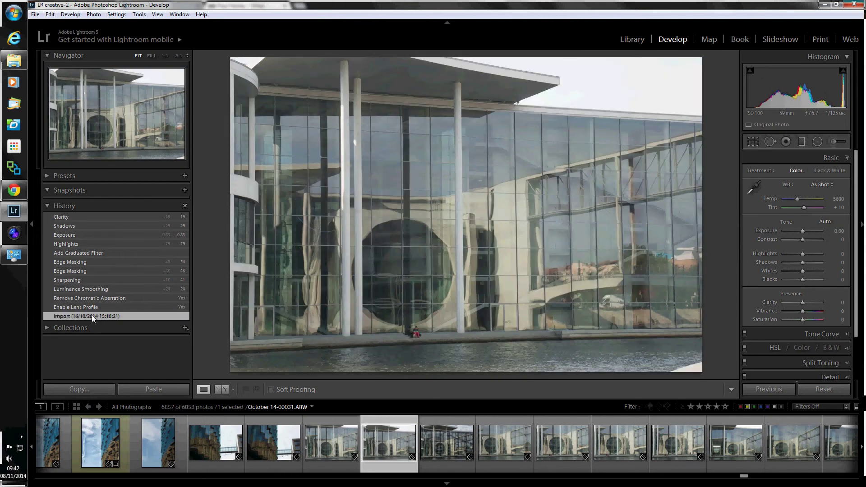
pyautogui.rightClick(510, 217)
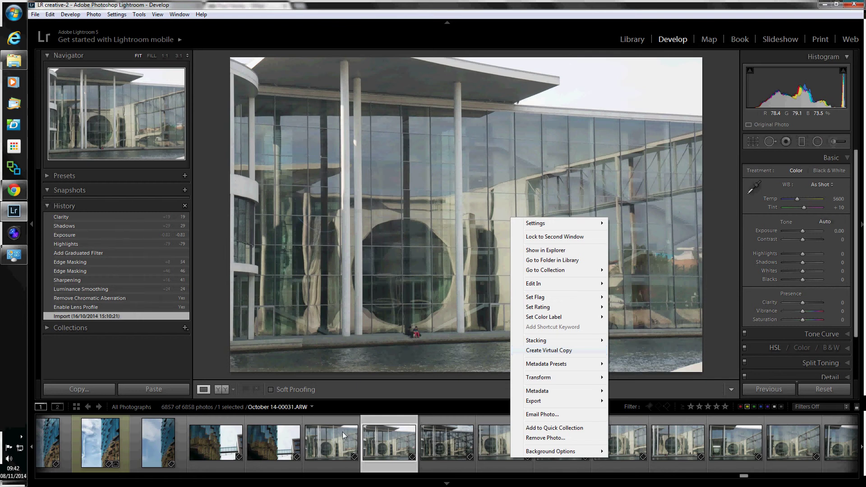
pyautogui.click(554, 351)
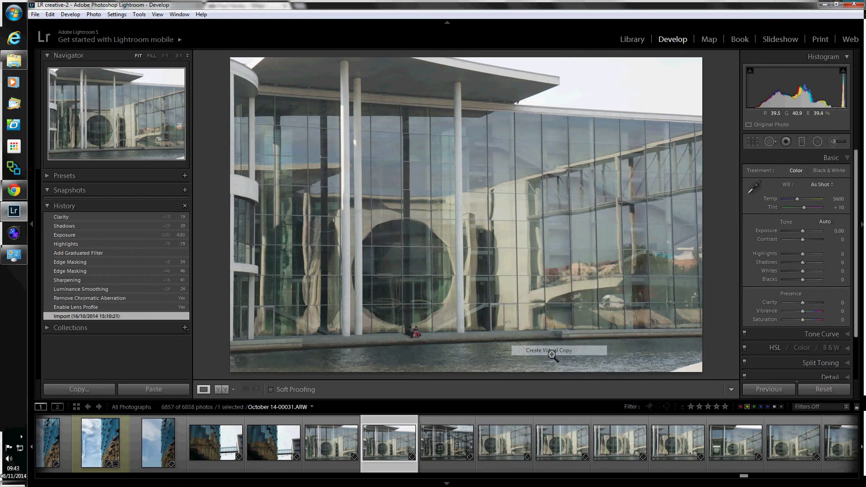
pyautogui.click(385, 447)
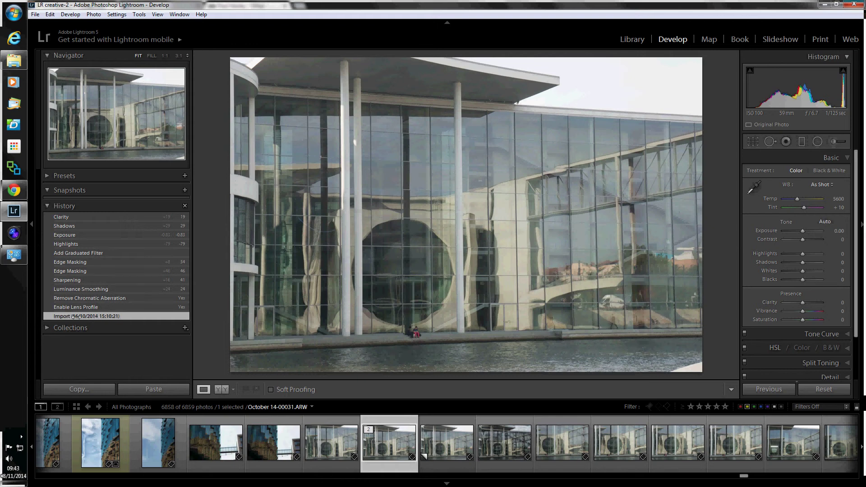
pyautogui.click(73, 217)
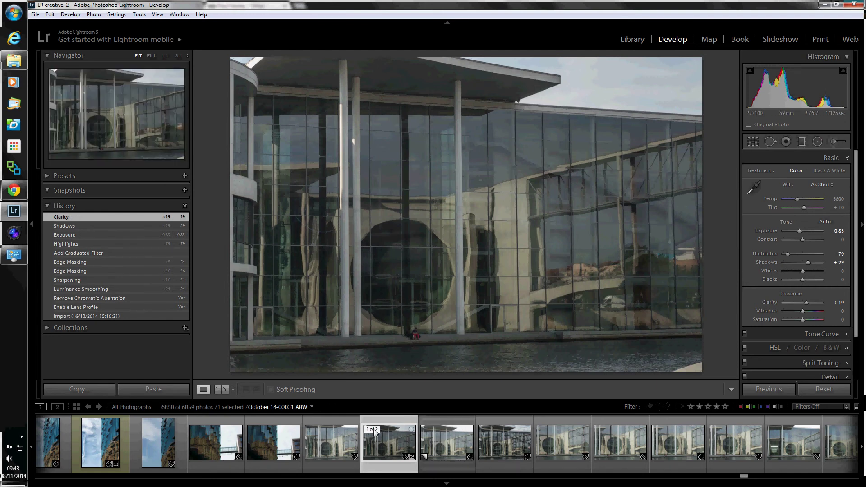
# Compare the unedited virtual copy with the filtered TIFF version of the building photo.
pyautogui.click(445, 430)
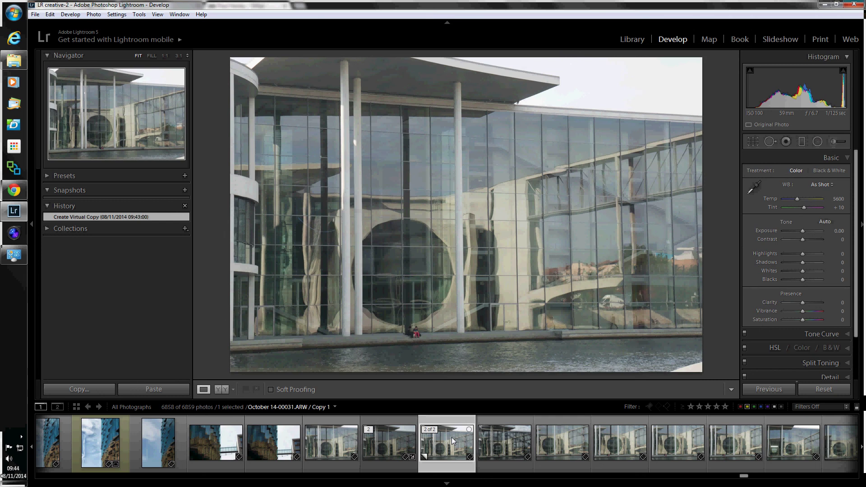
pyautogui.click(503, 440)
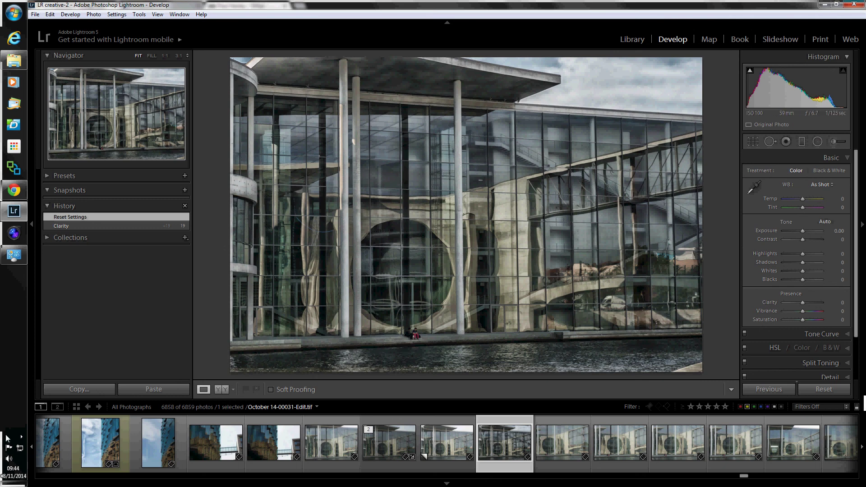
pyautogui.click(20, 437)
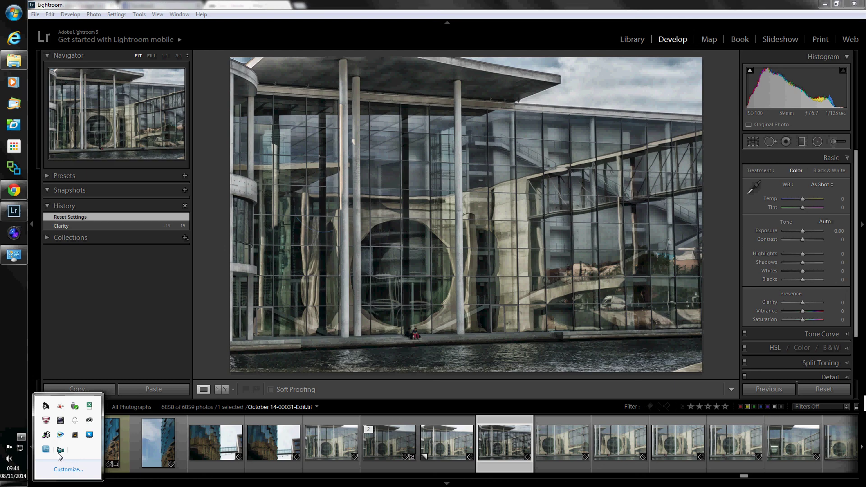